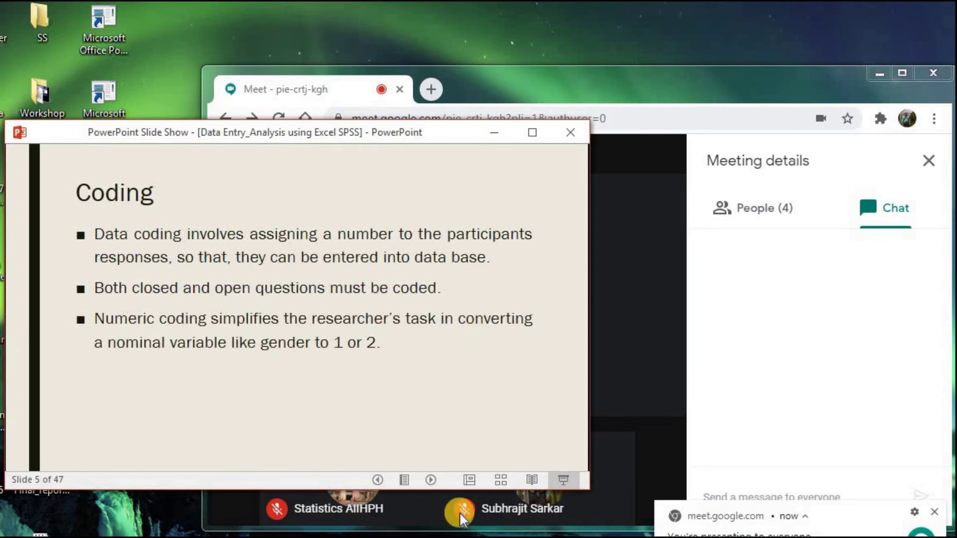
Switch to the Google Meet call in Chrome and stop the current presentation.
{"action": "key", "text": "alt+Tab"}
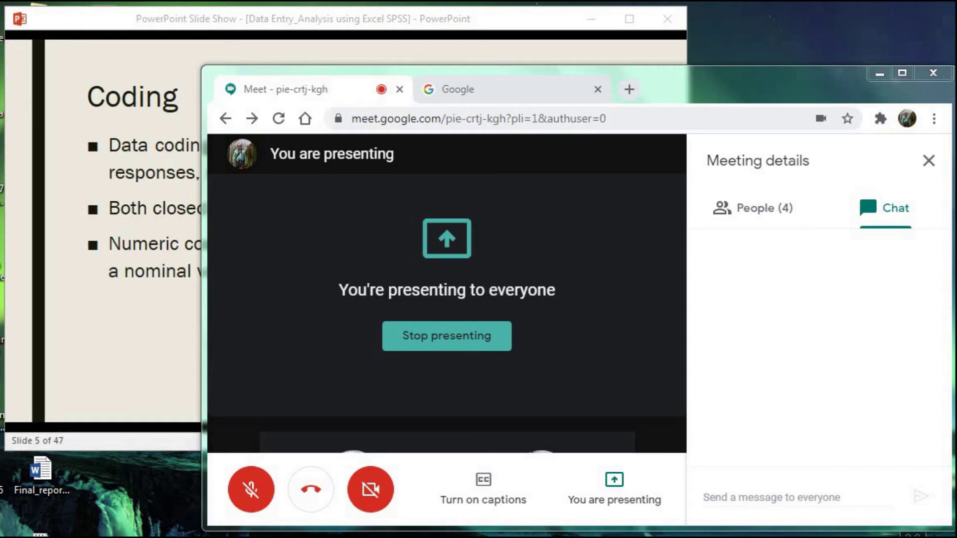
{"action": "key", "text": "ctrl+Tab"}
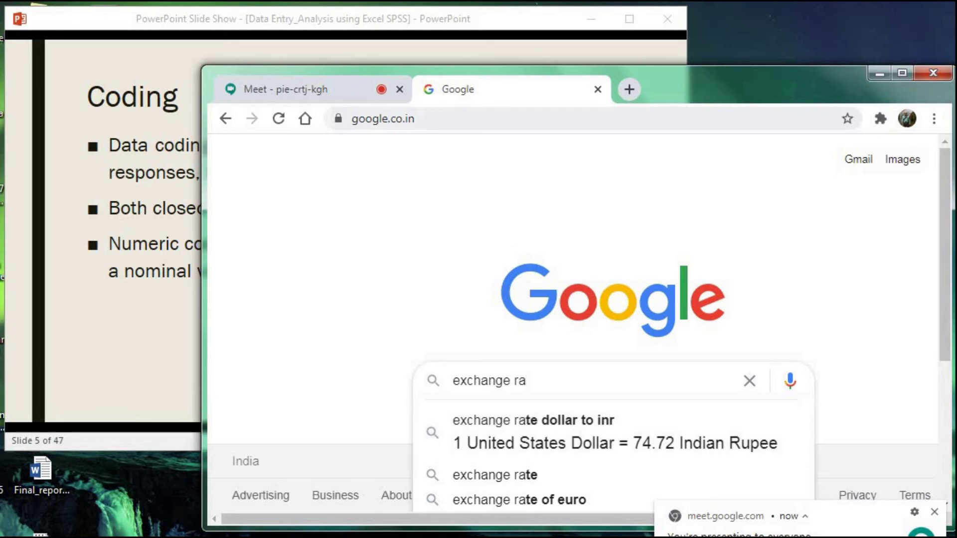
{"action": "key", "text": "alt+Tab"}
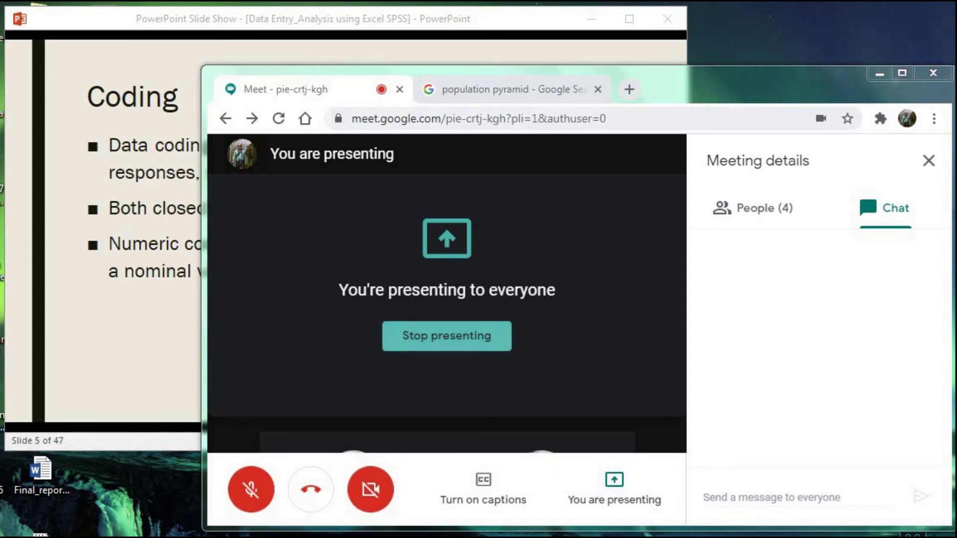
{"action": "left_click", "coordinate": [447, 336]}
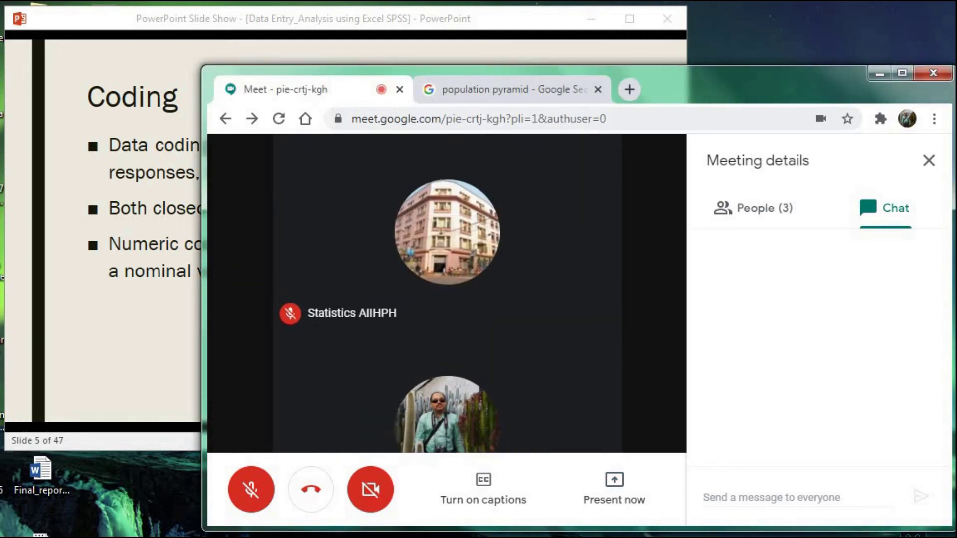
Open the "Population of WORLD 2019 - PopulationPyramid.net" search result in a new tab and view its pyramid.
{"action": "key", "text": "ctrl+Tab"}
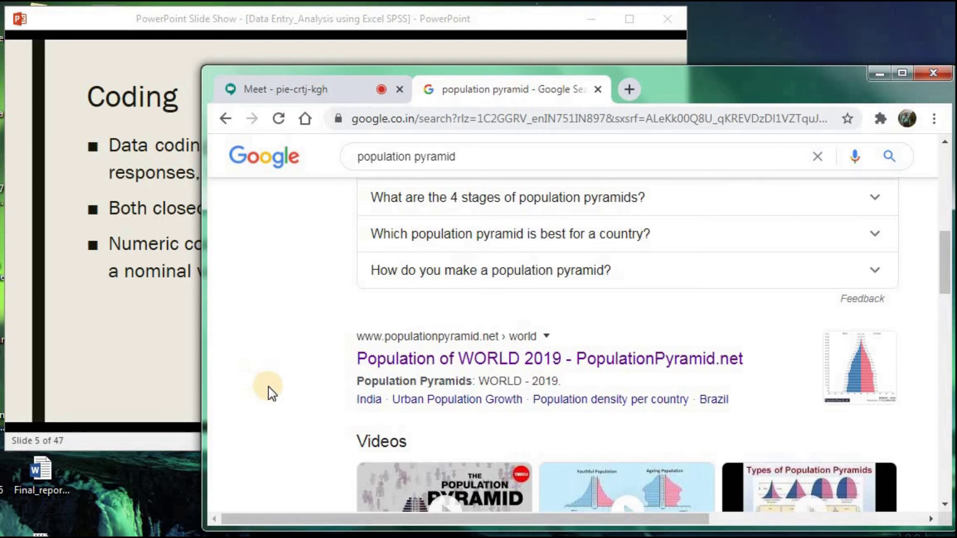
{"action": "right_click", "coordinate": [482, 361]}
{"action": "left_click", "coordinate": [536, 375]}
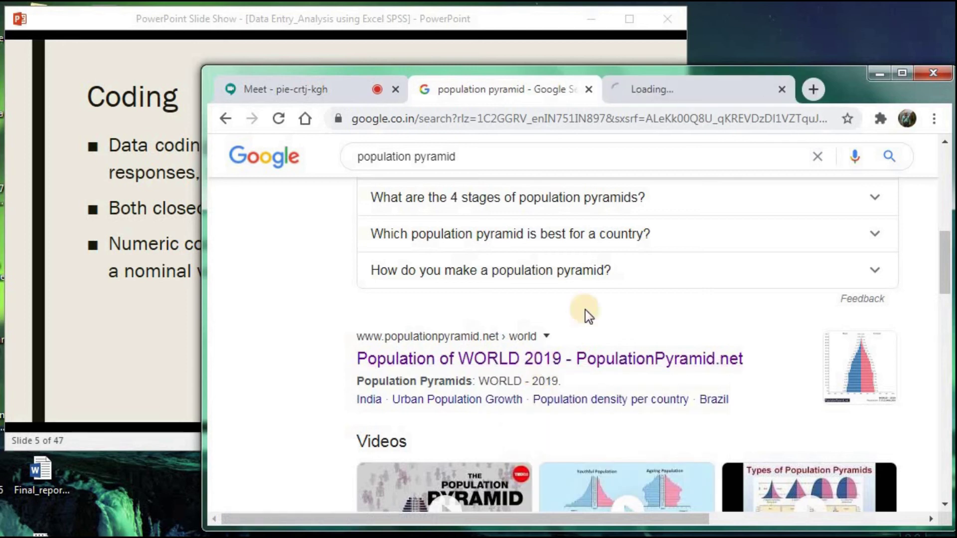
{"action": "left_click", "coordinate": [669, 94]}
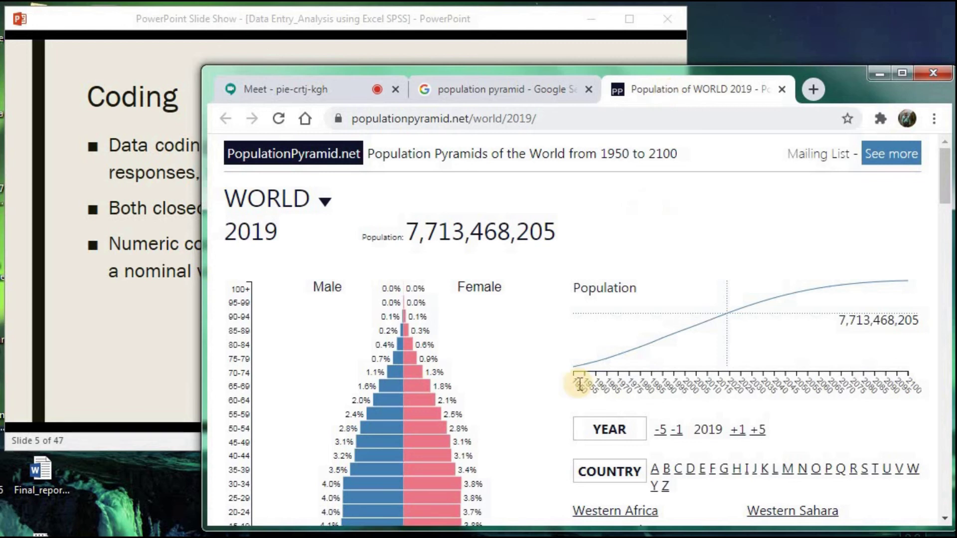
{"action": "scroll", "coordinate": [553, 384], "scroll_direction": "down", "scroll_amount": 2}
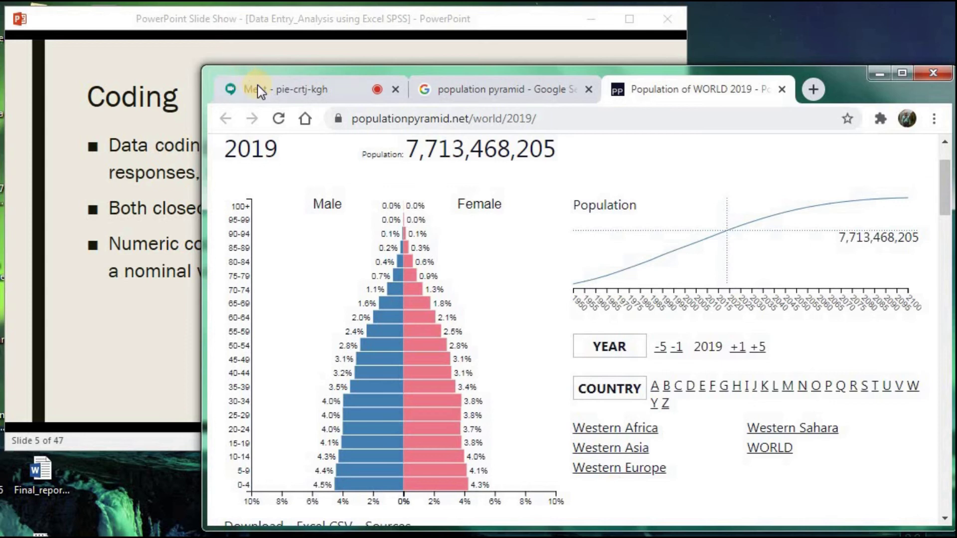
Present the "Population of WORLD 2019 - PopulationPyramid.net" Chrome tab in the Meet call and dismiss the presenting notification.
{"action": "left_click", "coordinate": [272, 93]}
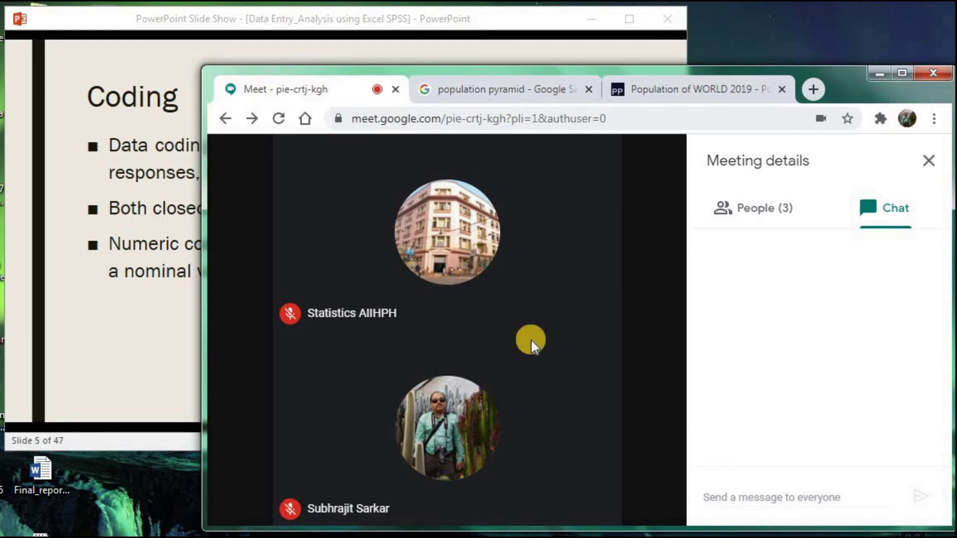
{"action": "left_click", "coordinate": [617, 499]}
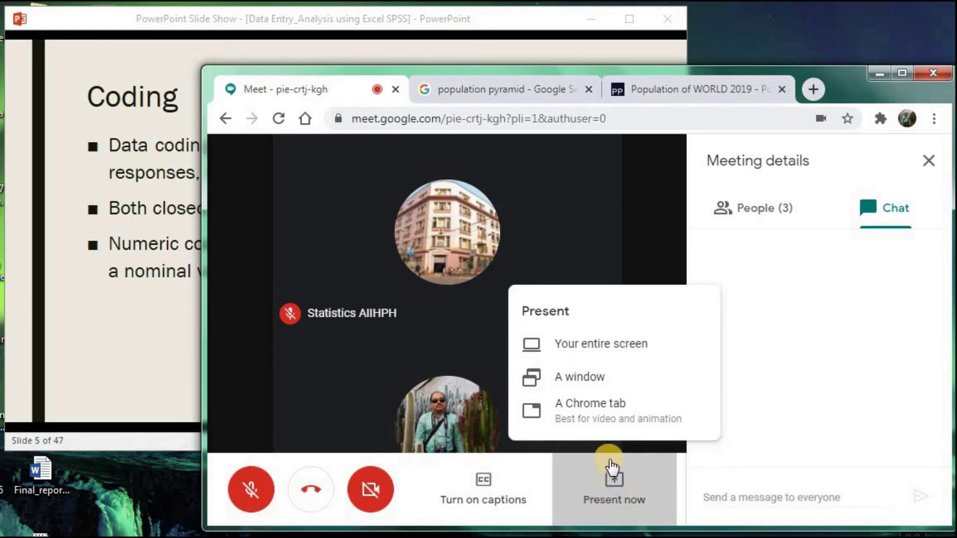
{"action": "left_click", "coordinate": [603, 422]}
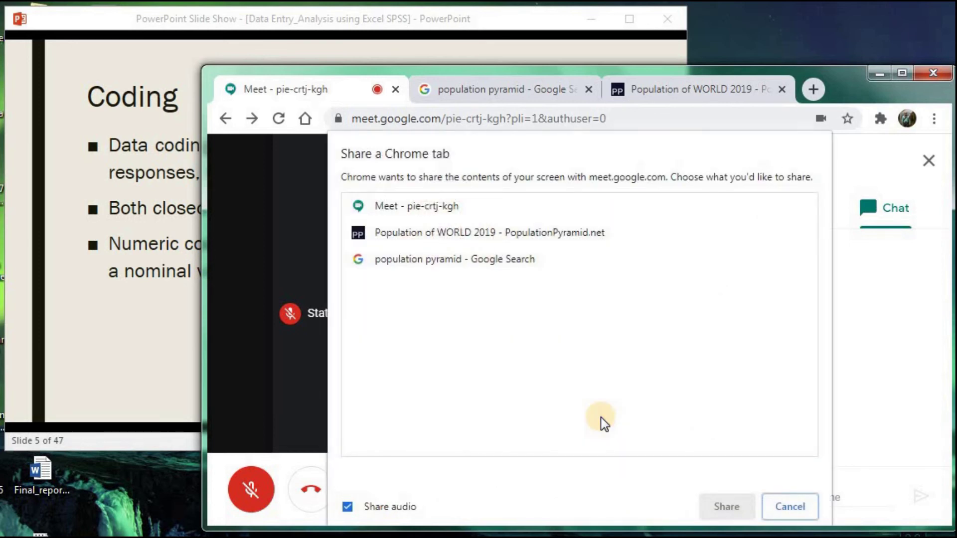
{"action": "left_click", "coordinate": [541, 234]}
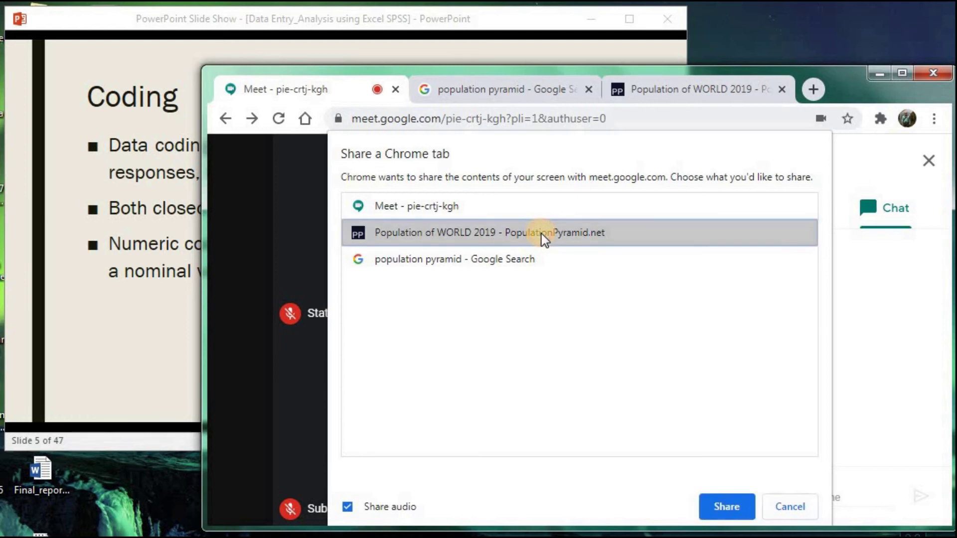
{"action": "left_click", "coordinate": [726, 506]}
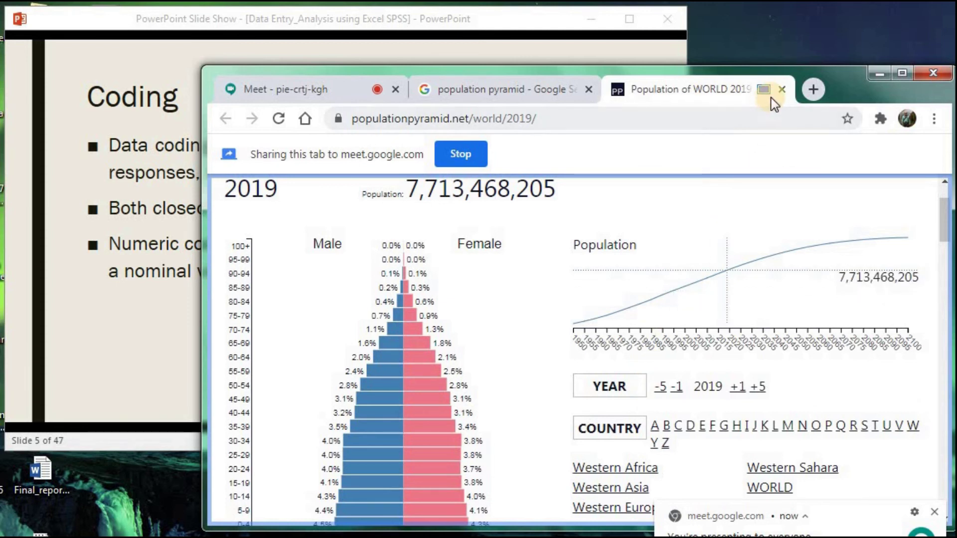
{"action": "left_click", "coordinate": [934, 514]}
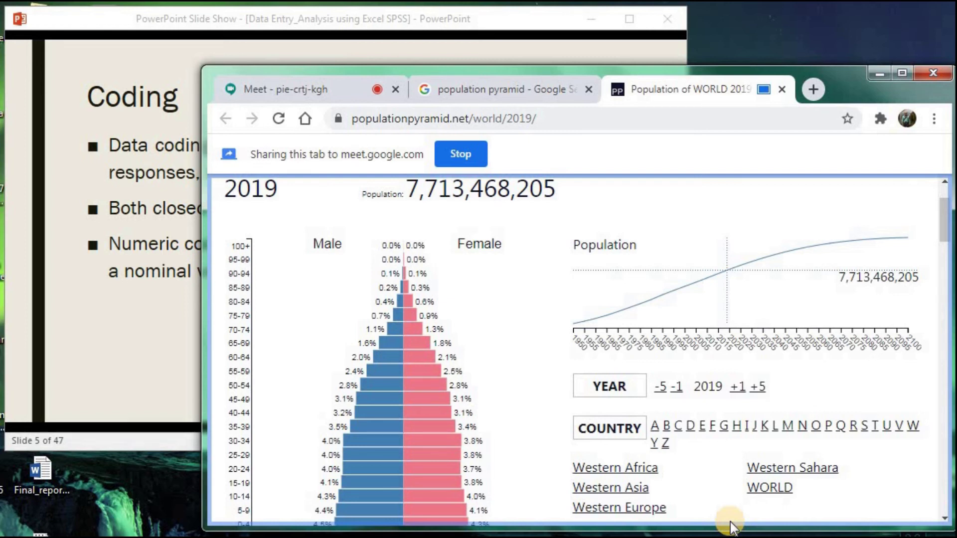
Detach the Meet call tab into its own browser window, separate from the shared population pyramid tab.
{"action": "left_click", "coordinate": [327, 91]}
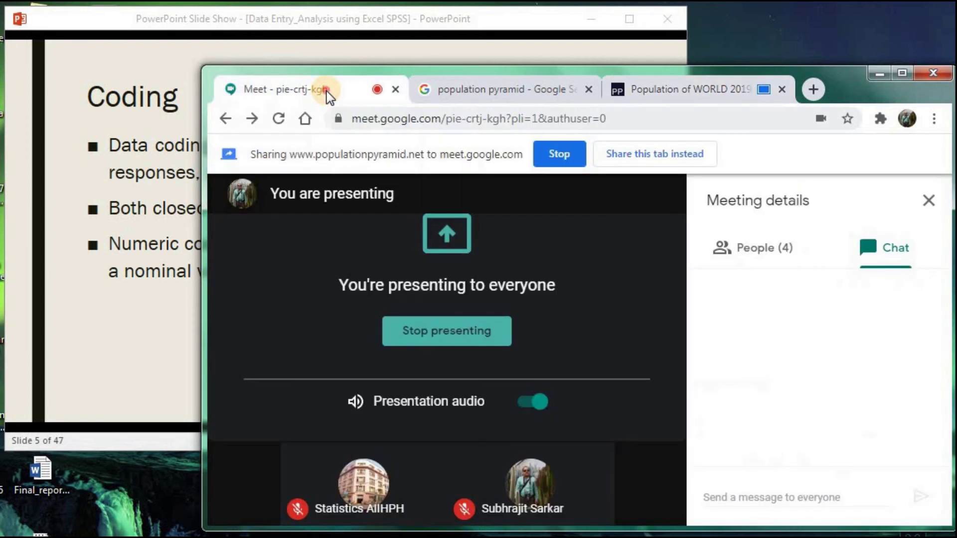
{"action": "left_click_drag", "start_coordinate": [327, 91], "coordinate": [241, 103]}
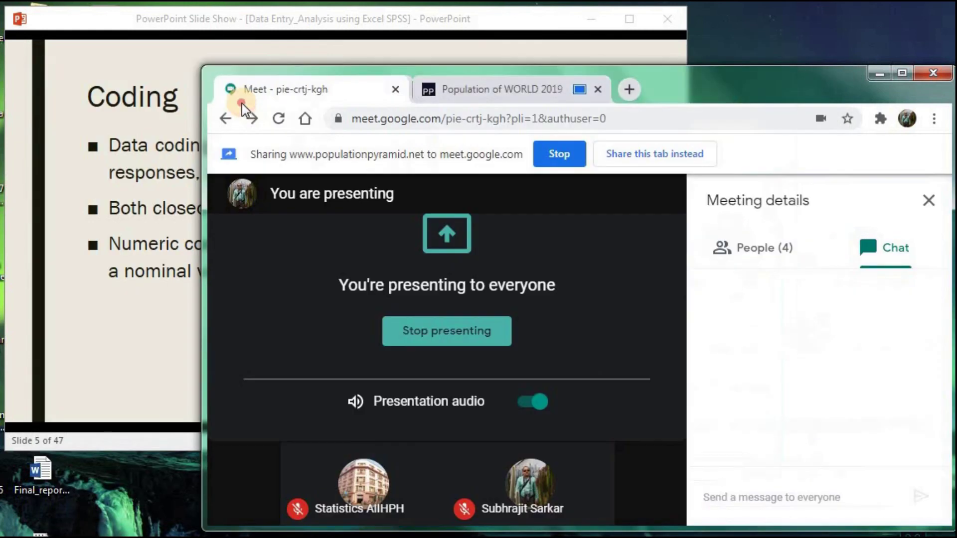
{"action": "left_click_drag", "start_coordinate": [211, 133], "coordinate": [122, 92]}
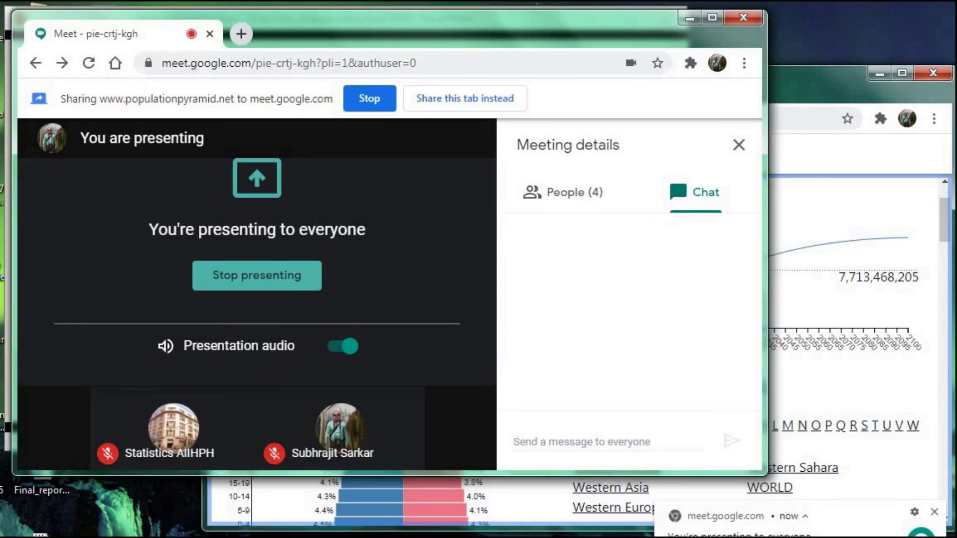
Check how the shared tab looks from the participant's Meet window in Edge, and return to the presenter's Meet window.
{"action": "key", "text": "alt+Tab"}
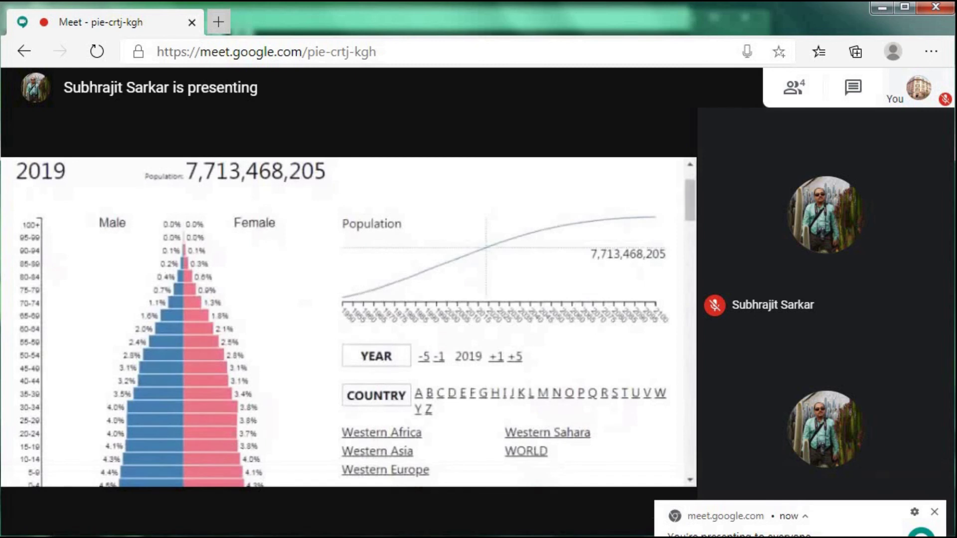
{"action": "mouse_move", "coordinate": [220, 537]}
{"action": "left_click", "coordinate": [220, 537]}
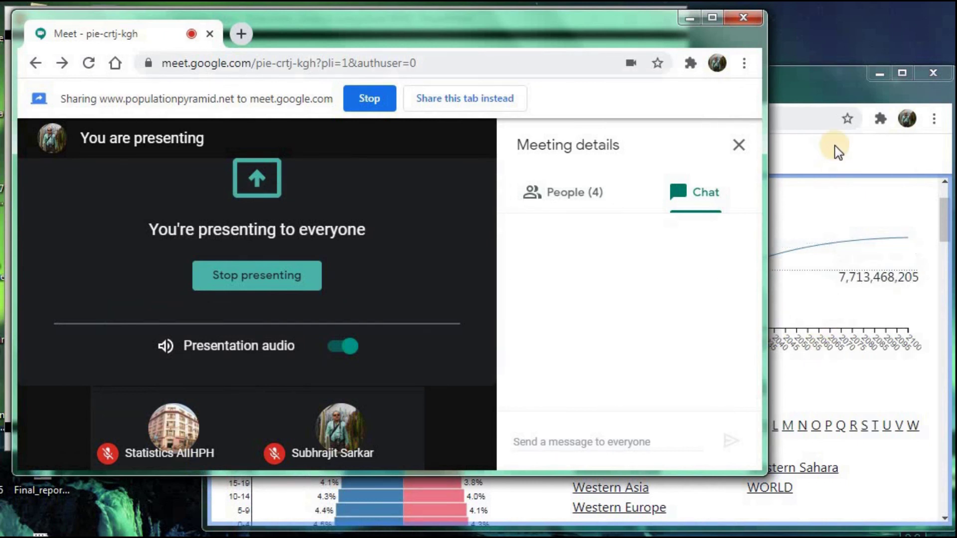
In the shared population pyramid tab, show the 2019 pyramid for Western Africa and then for Western Europe.
{"action": "left_click", "coordinate": [822, 91]}
{"action": "scroll", "coordinate": [508, 354], "scroll_direction": "down", "scroll_amount": 2}
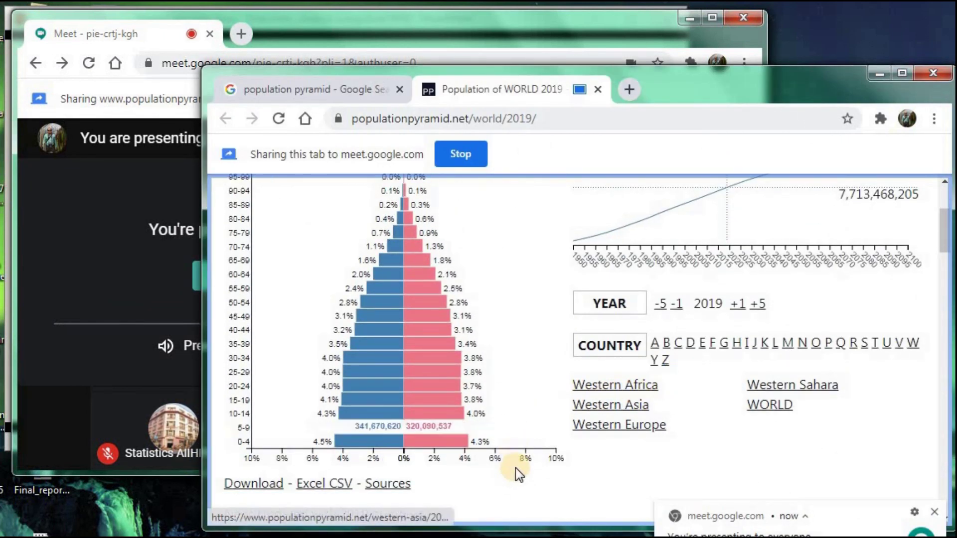
{"action": "left_click", "coordinate": [602, 387]}
{"action": "left_click", "coordinate": [604, 386]}
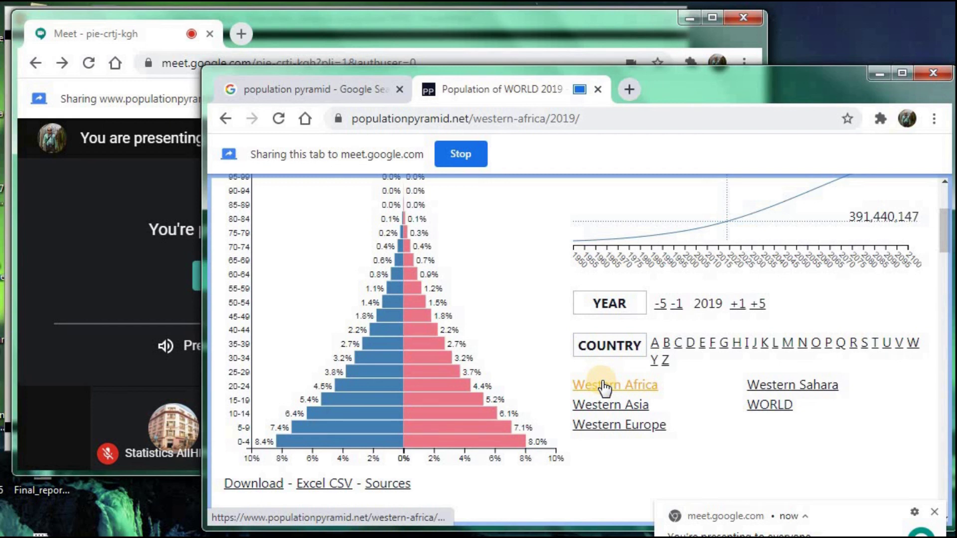
{"action": "left_click", "coordinate": [613, 428]}
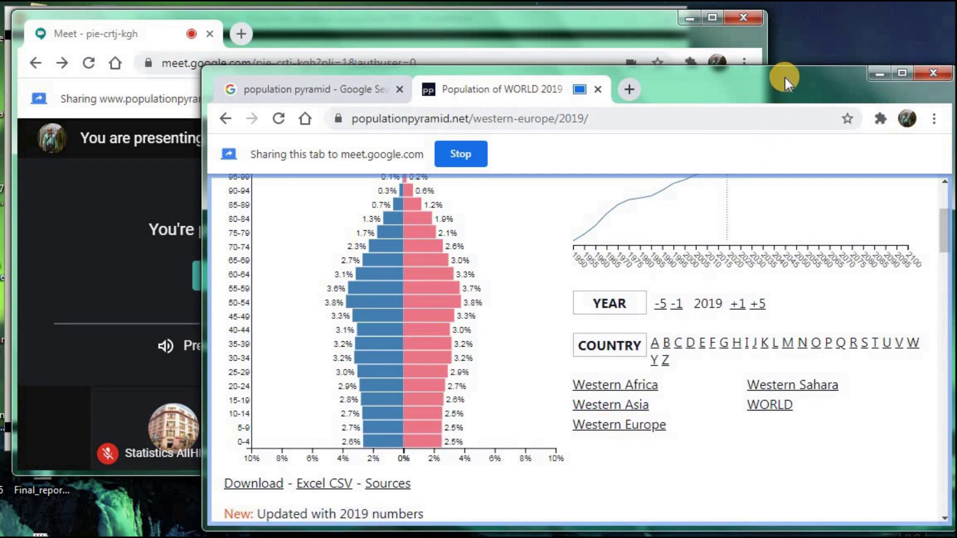
Rearrange the overlapping population pyramid and Meet windows so both stay reachable, dismiss the presenting notification, and bring the Meet call forward.
{"action": "left_click_drag", "start_coordinate": [784, 79], "coordinate": [784, 105]}
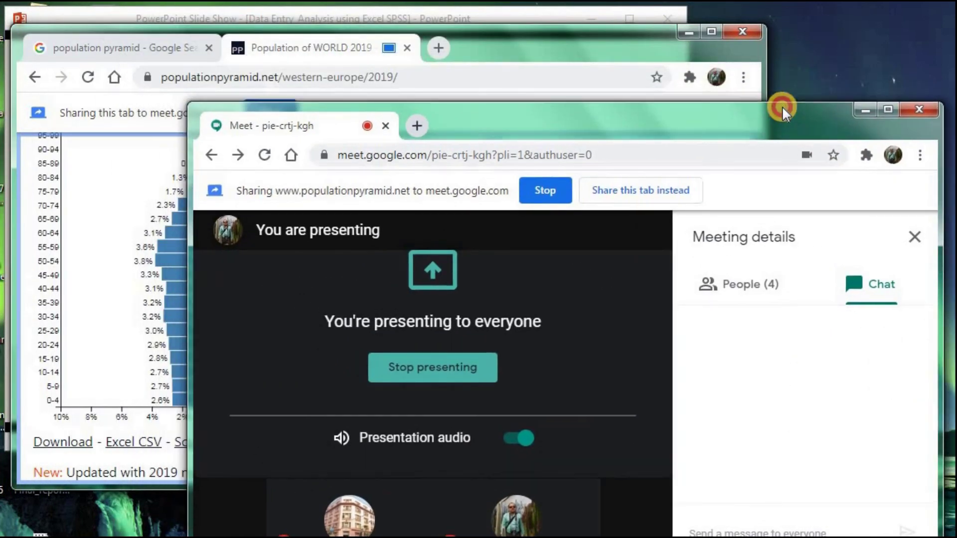
{"action": "left_click_drag", "start_coordinate": [545, 28], "coordinate": [547, 12]}
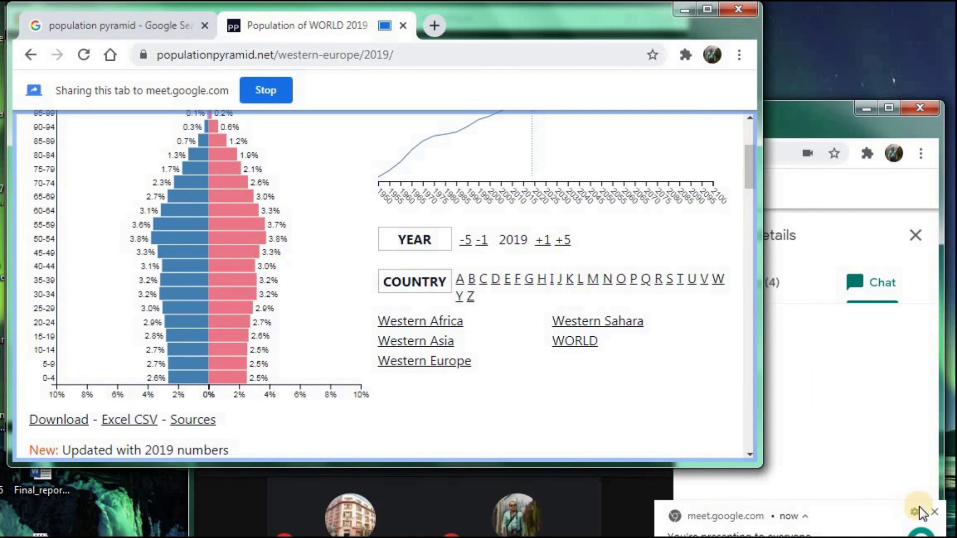
{"action": "left_click", "coordinate": [935, 518]}
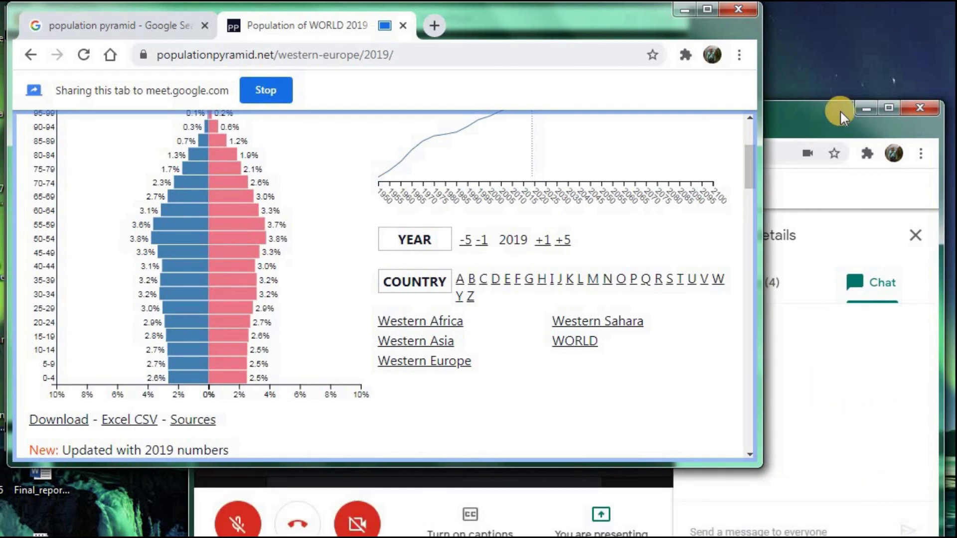
{"action": "left_click", "coordinate": [821, 110]}
{"action": "left_click_drag", "start_coordinate": [821, 105], "coordinate": [828, 77]}
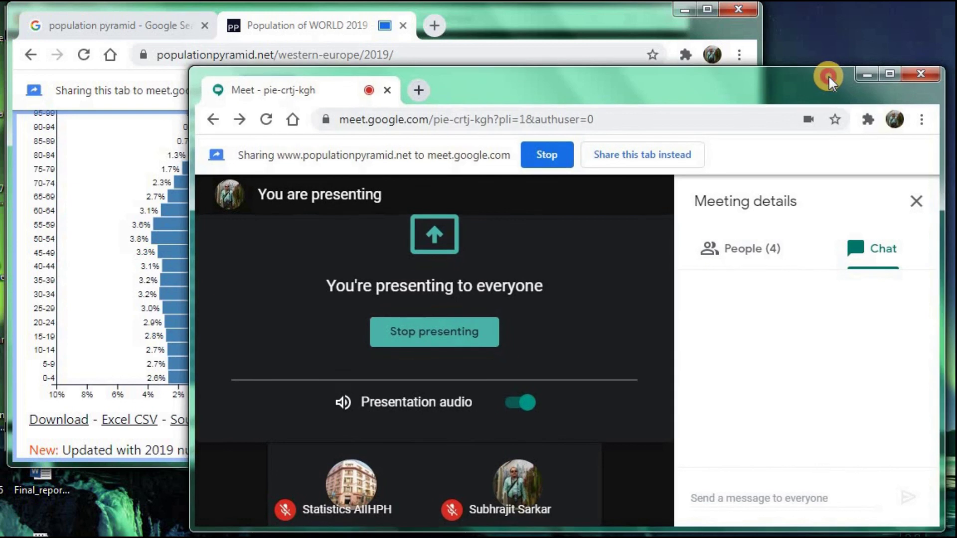
{"action": "left_click", "coordinate": [552, 28]}
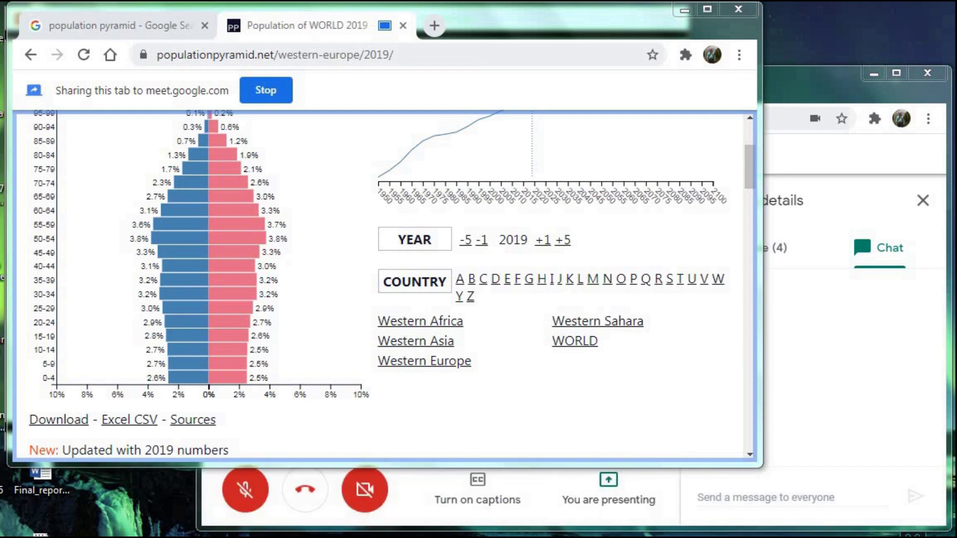
{"action": "key", "text": "alt+Tab"}
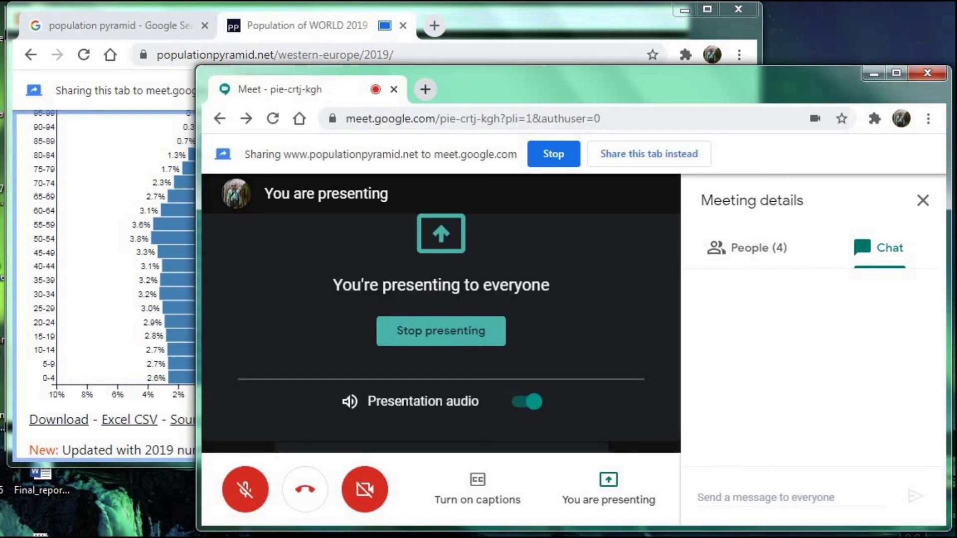